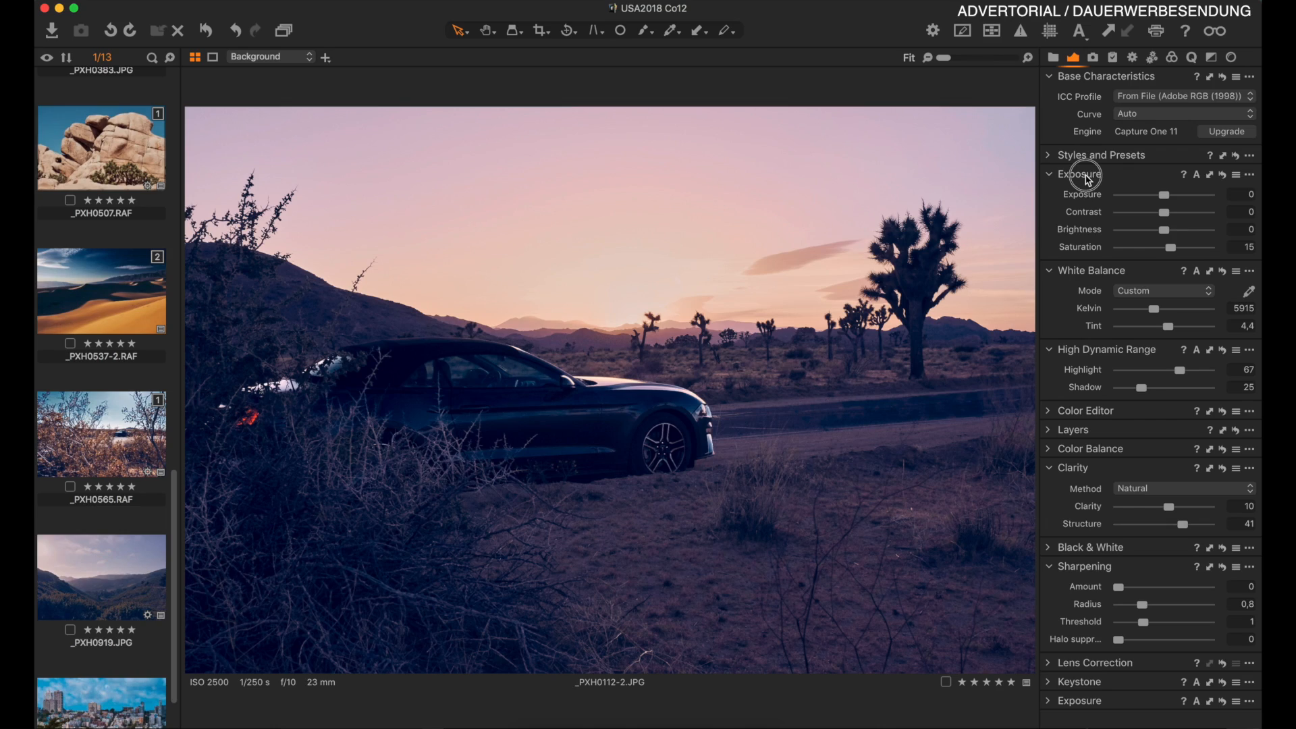
Float the White Balance tool over the image and set its Kelvin to 7709.
{"action": "left_click_drag", "start_coordinate": [1088, 177], "coordinate": [1085, 156]}
{"action": "left_click_drag", "start_coordinate": [1108, 275], "coordinate": [258, 119]}
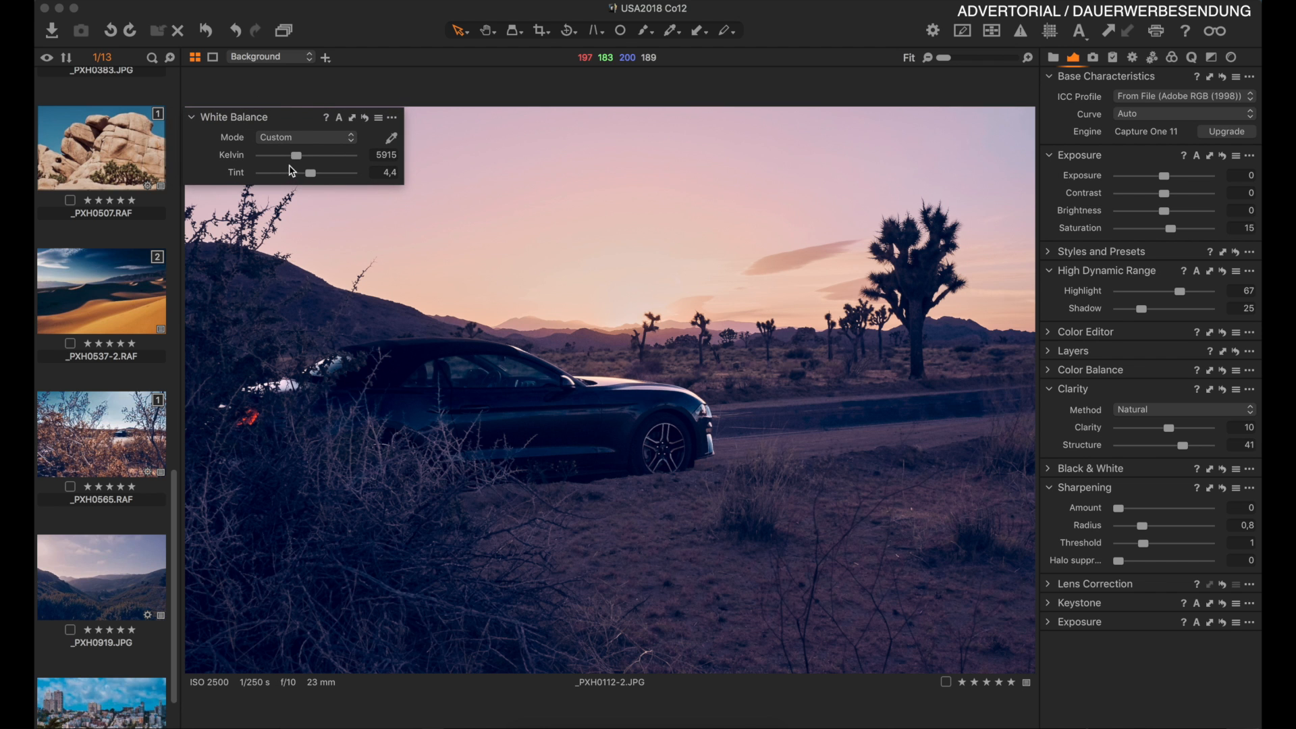
{"action": "left_click_drag", "start_coordinate": [295, 160], "coordinate": [305, 158]}
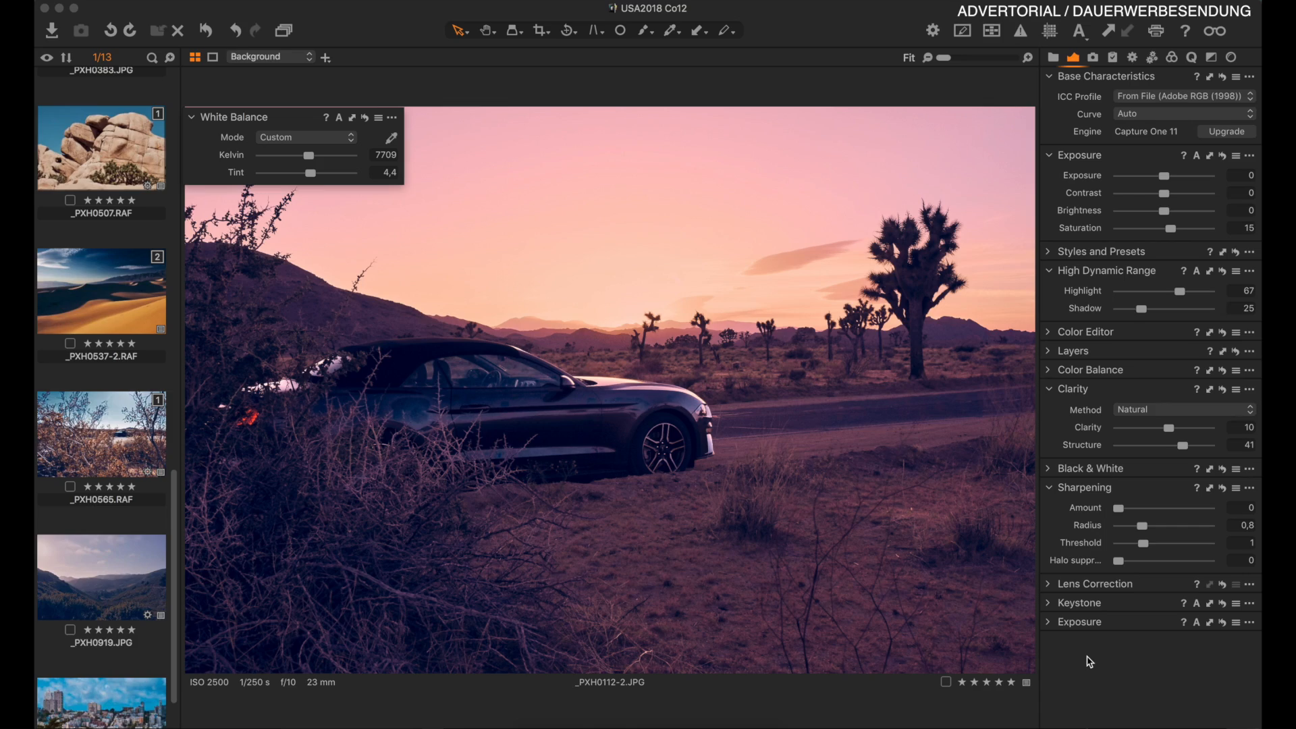
Add the Curve tool to the adjustments tool tab.
{"action": "right_click", "coordinate": [1089, 660]}
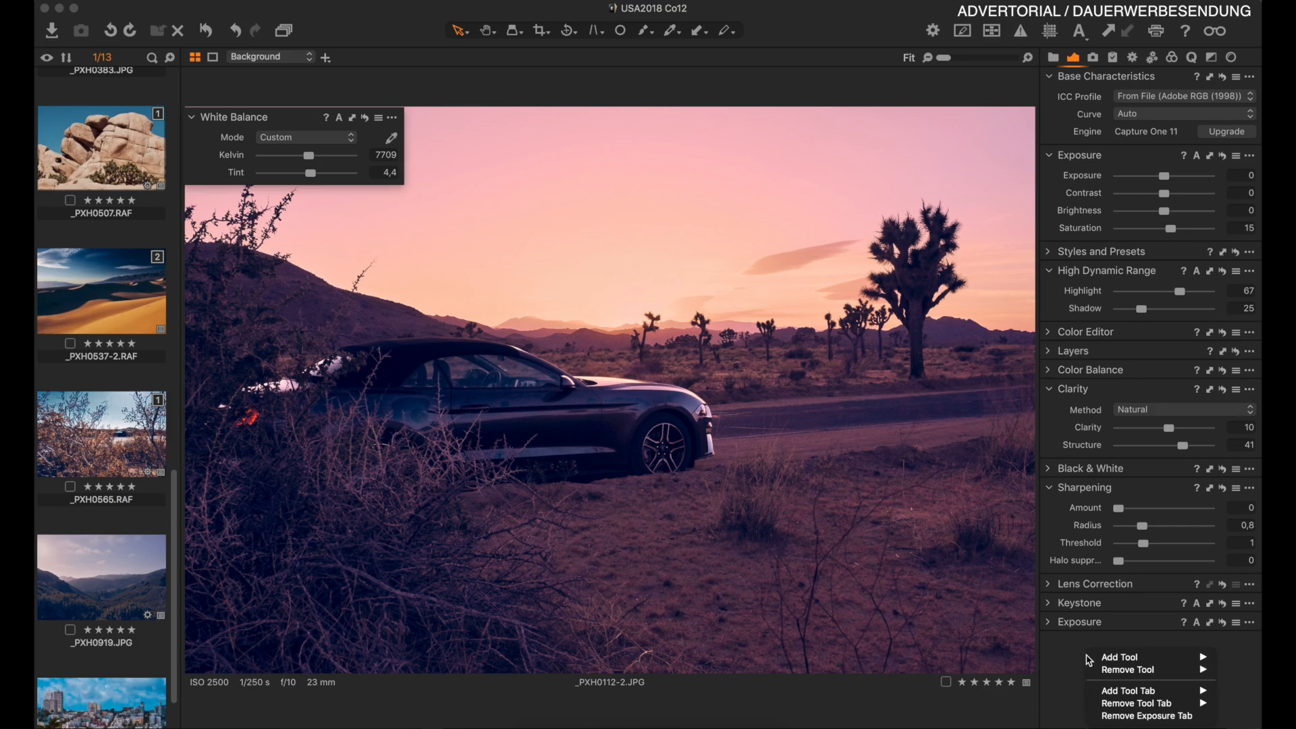
{"action": "mouse_move", "coordinate": [1127, 662]}
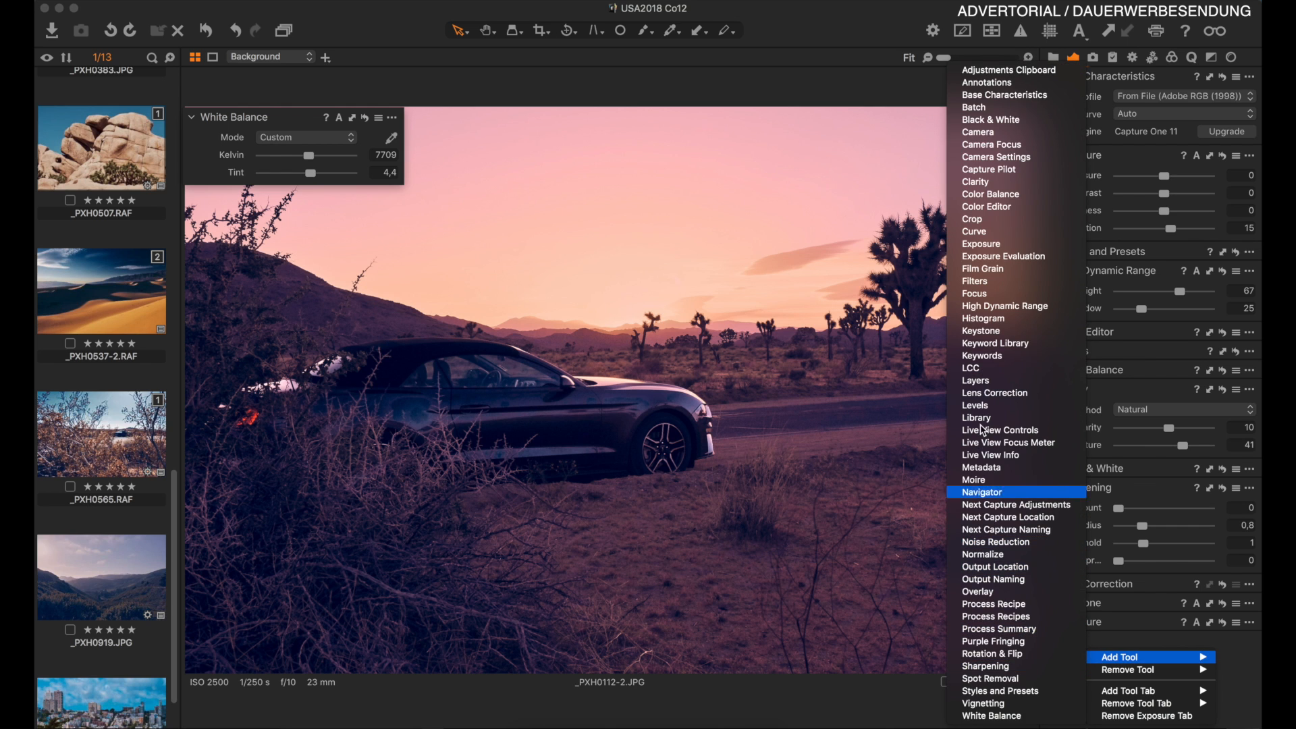
{"action": "left_click", "coordinate": [984, 232]}
Undock the Curve tool into an enlarged floating panel and add a midtone point to the curve.
{"action": "left_click_drag", "start_coordinate": [1145, 510], "coordinate": [297, 196]}
{"action": "left_click_drag", "start_coordinate": [395, 405], "coordinate": [548, 655]}
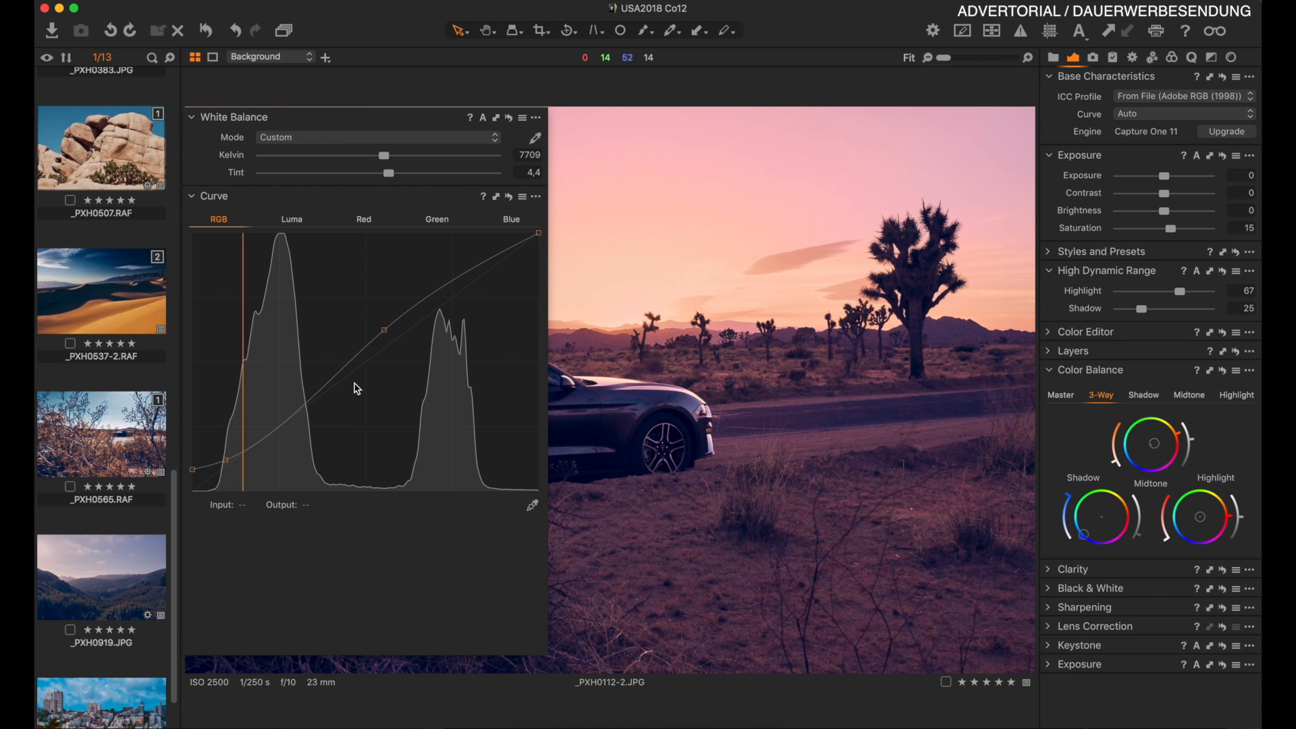
{"action": "left_click", "coordinate": [385, 331]}
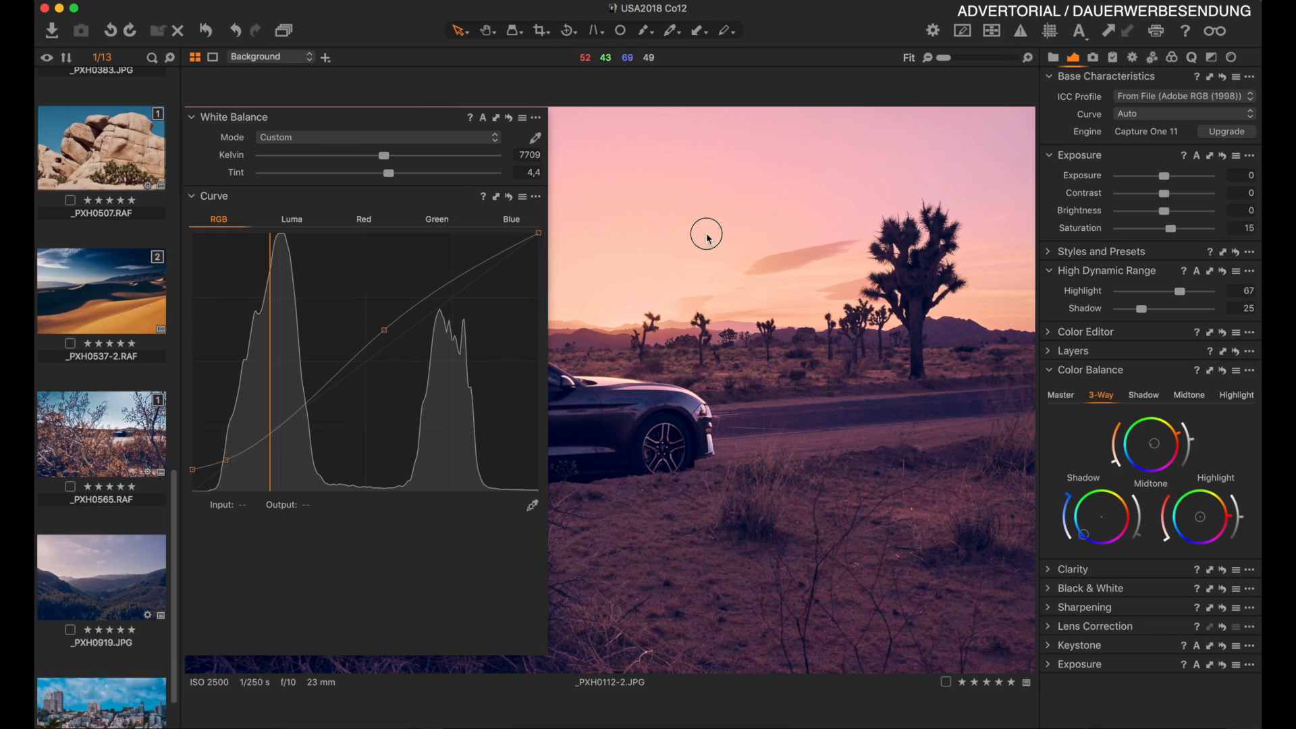
Dock the floating Curve and White Balance tools back into the tool panel.
{"action": "left_click_drag", "start_coordinate": [707, 238], "coordinate": [1192, 388]}
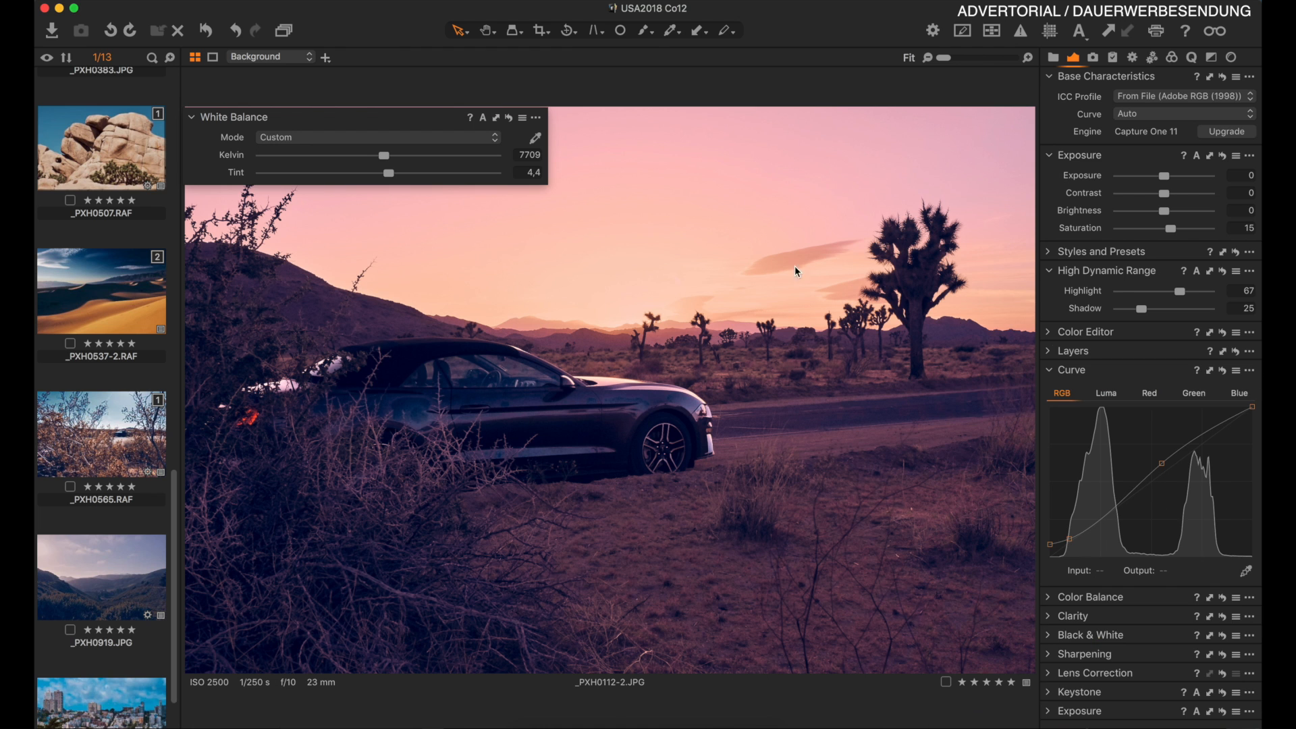
{"action": "left_click_drag", "start_coordinate": [439, 115], "coordinate": [1169, 162]}
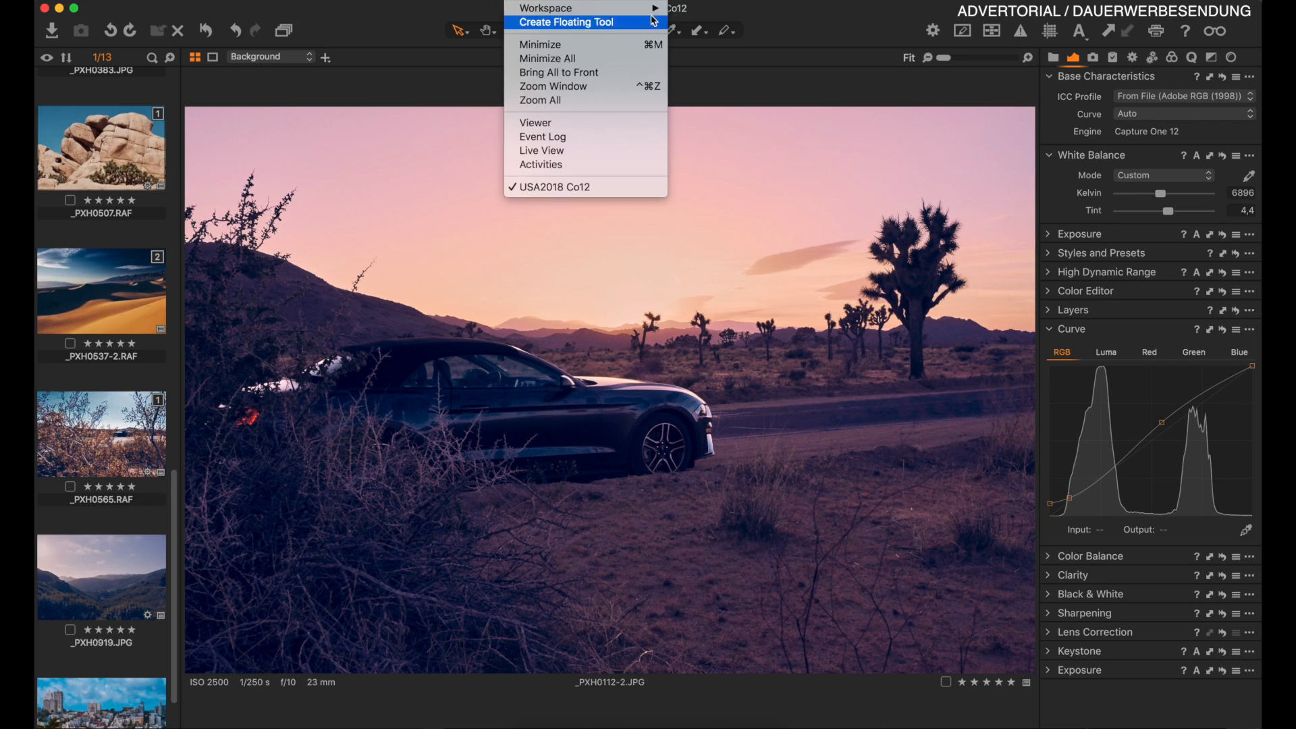
Open the Edit Keyboard Shortcuts dialog, search the commands for "vie", and close it.
{"action": "mouse_move", "coordinate": [625, 14]}
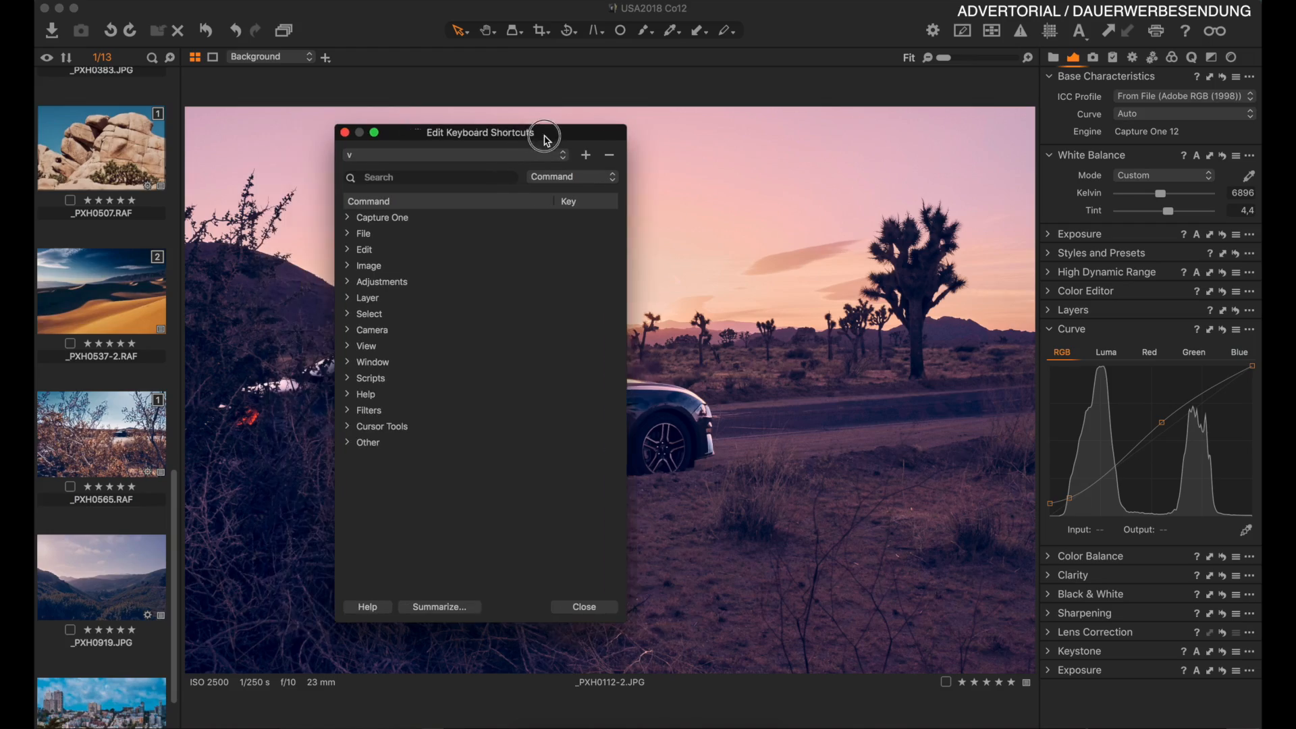
{"action": "left_click_drag", "start_coordinate": [547, 140], "coordinate": [550, 140]}
{"action": "left_click", "coordinate": [433, 174]}
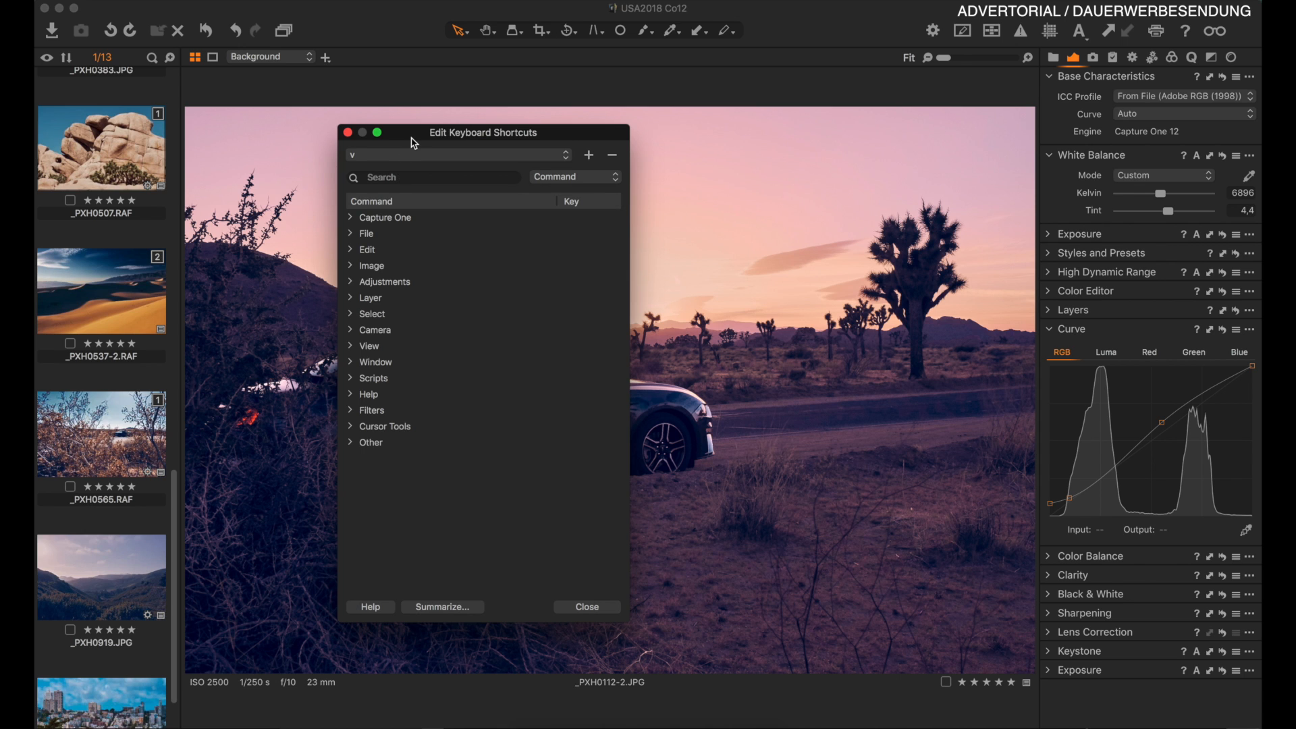
{"action": "left_click_drag", "start_coordinate": [419, 141], "coordinate": [354, 131]}
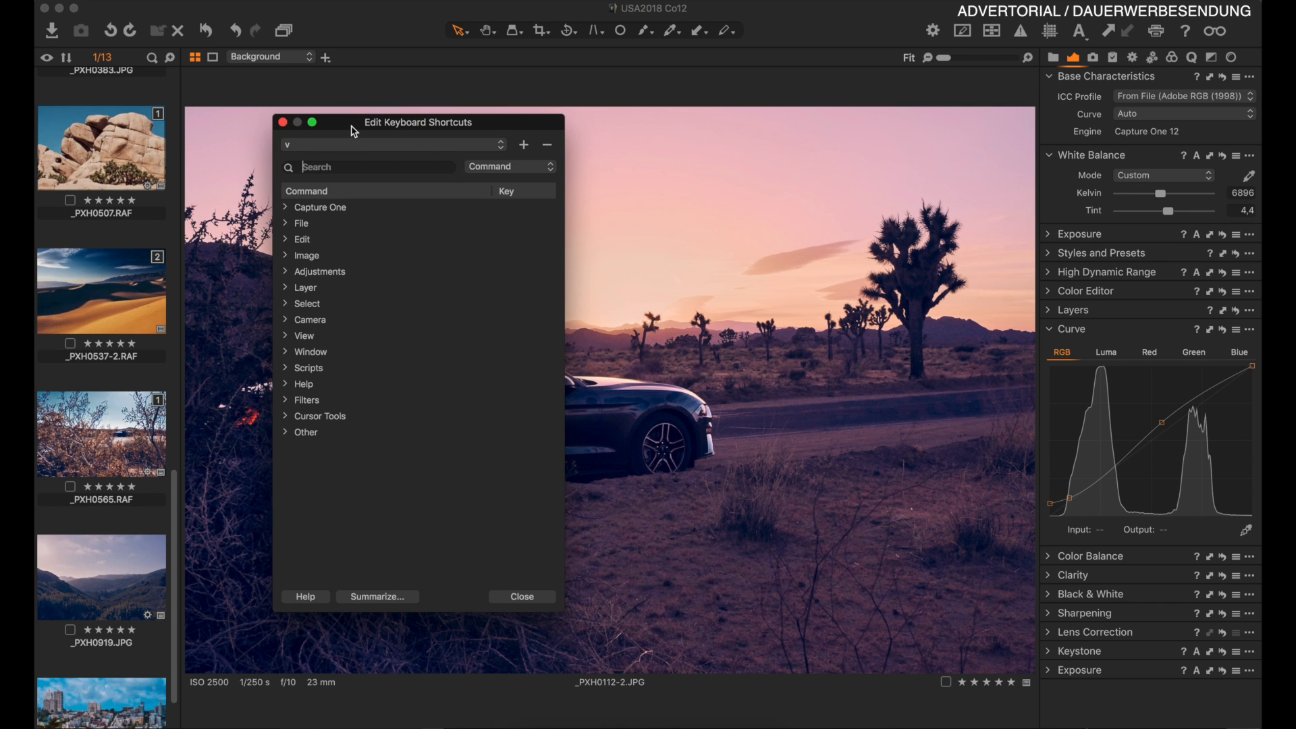
{"action": "type", "text": "vie"}
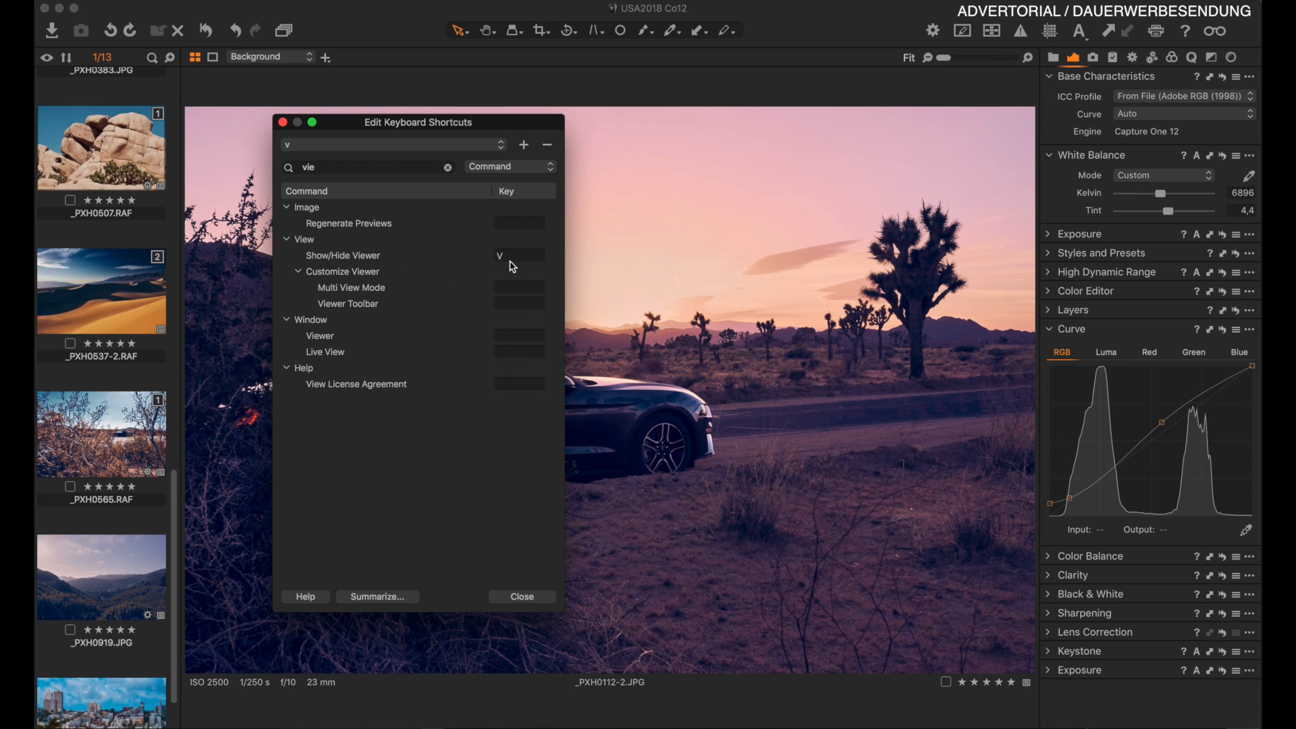
{"action": "left_click", "coordinate": [522, 596]}
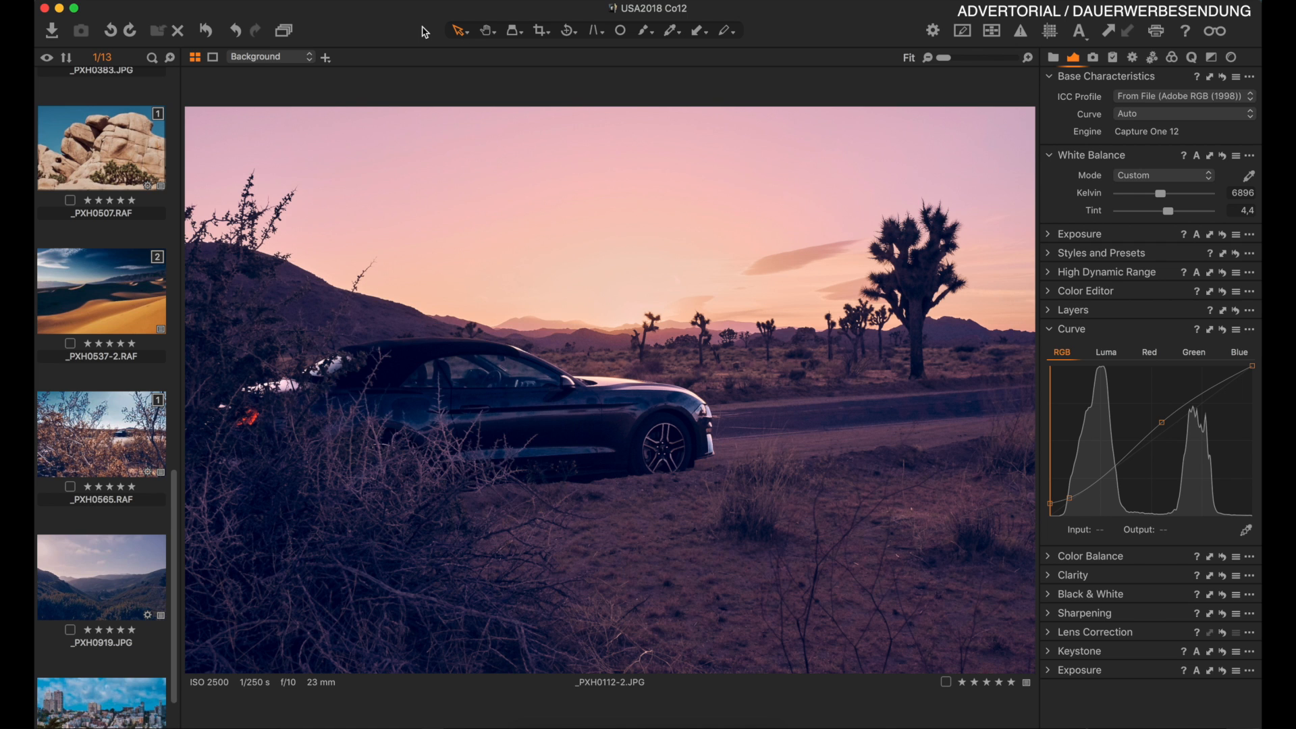
Toggle the viewer between hidden and shown several times.
{"action": "key", "text": "super+alt+v"}
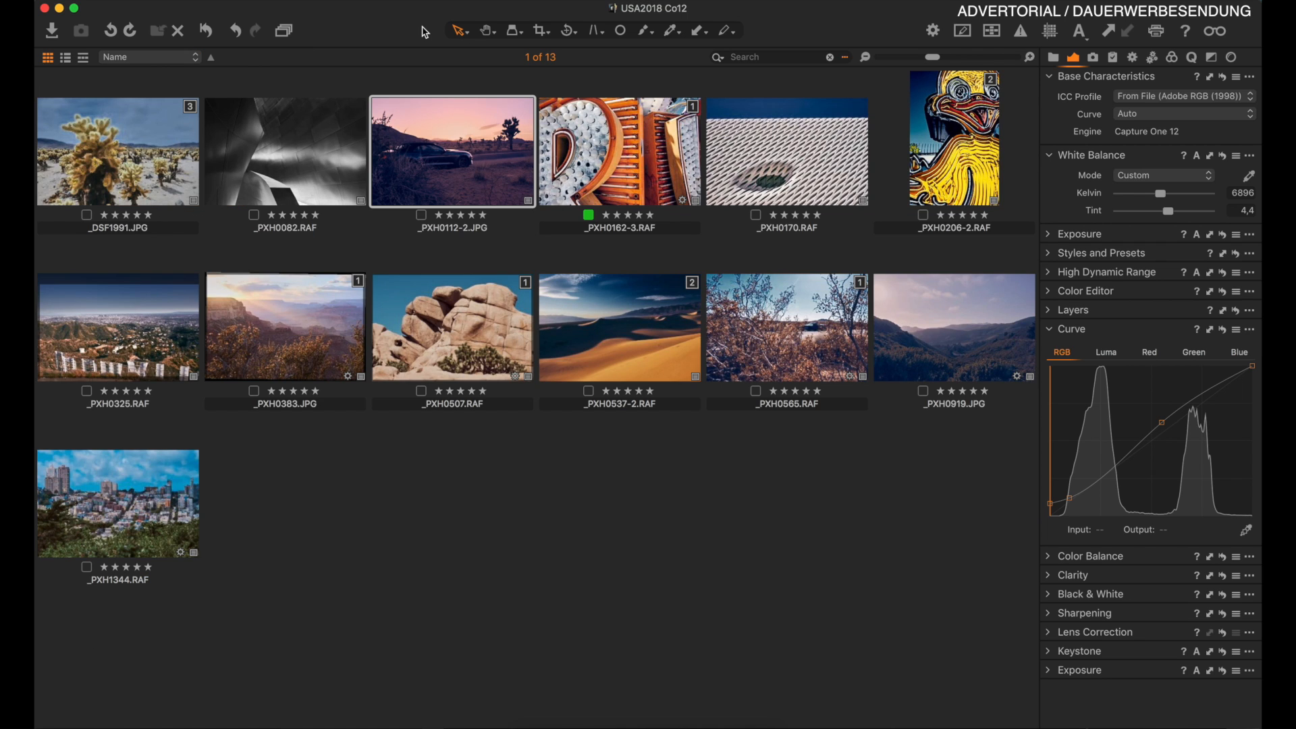
{"action": "key", "text": "super+alt+v"}
{"action": "key", "text": "super+alt+v"}
{"action": "key", "text": "super+alt+v"}
{"action": "key", "text": "super+alt+v"}
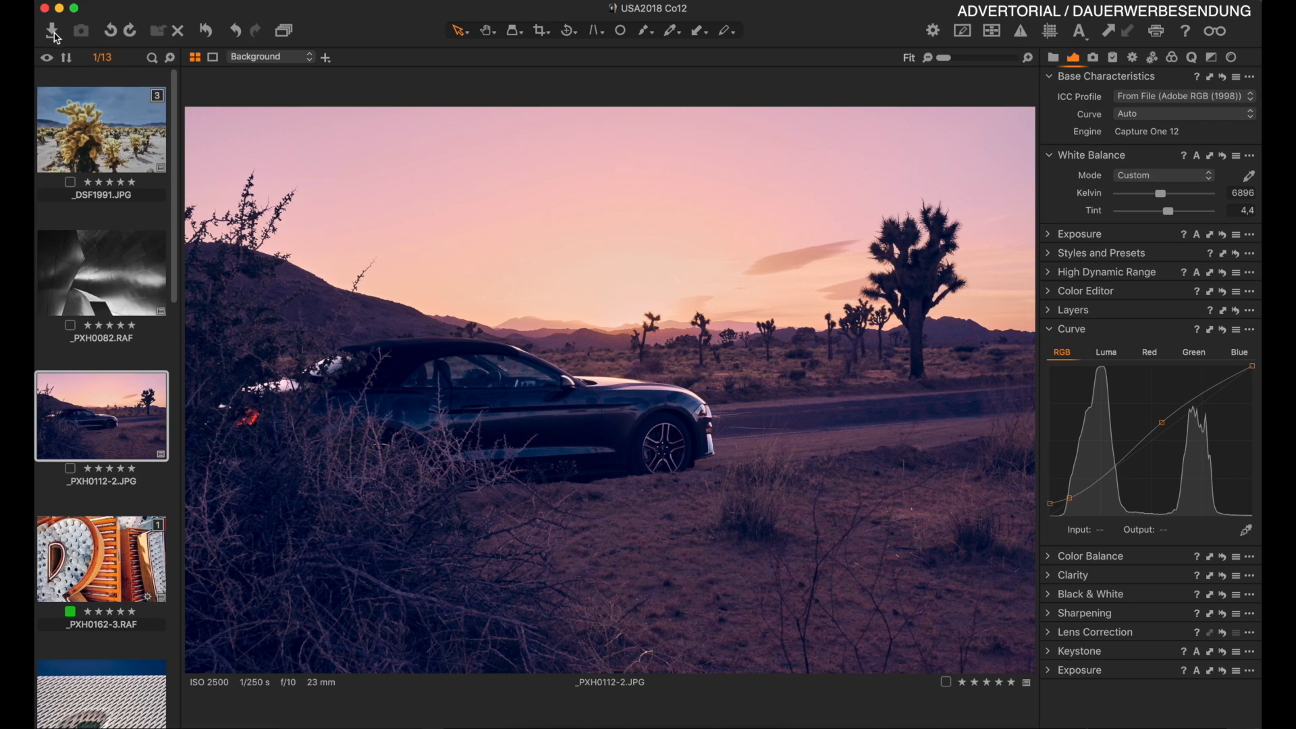
Open the Import Images dialog and inspect its source folder options before leaving it.
{"action": "left_click", "coordinate": [53, 31]}
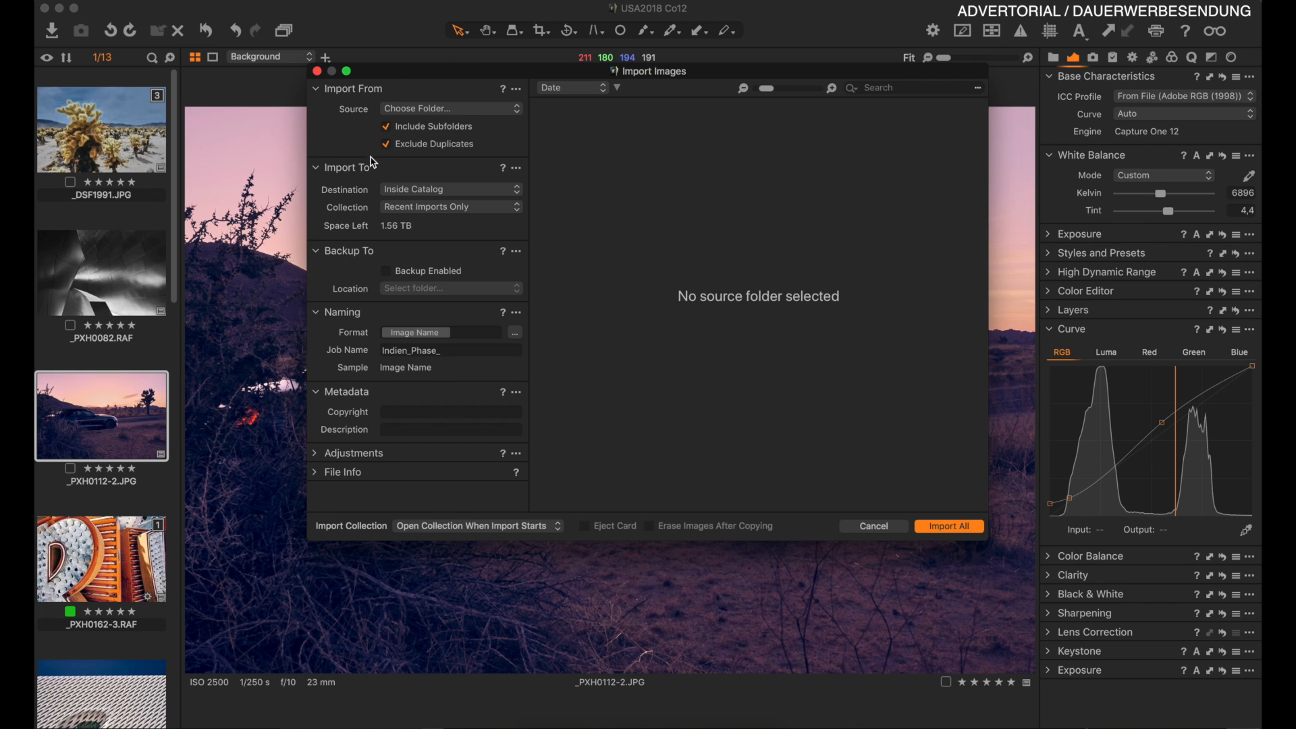
{"action": "left_click", "coordinate": [426, 110]}
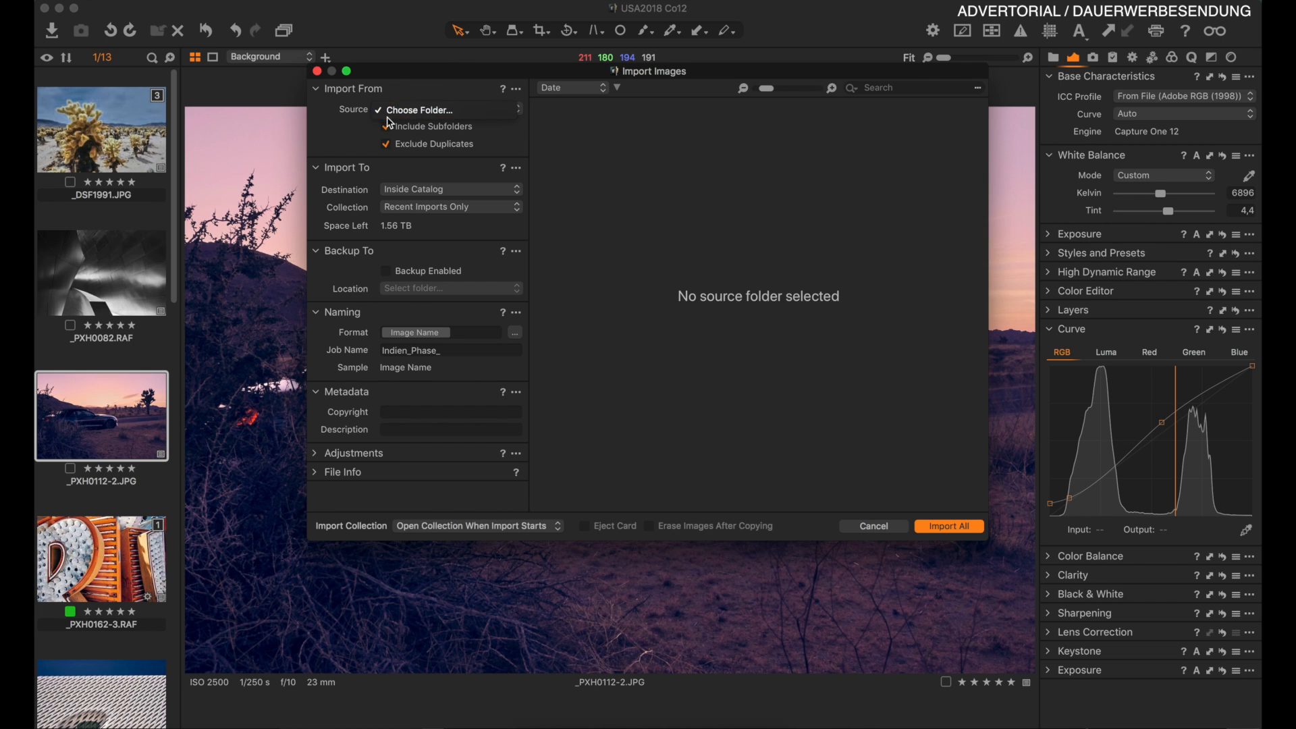
{"action": "left_click", "coordinate": [427, 193]}
{"action": "left_click", "coordinate": [424, 191]}
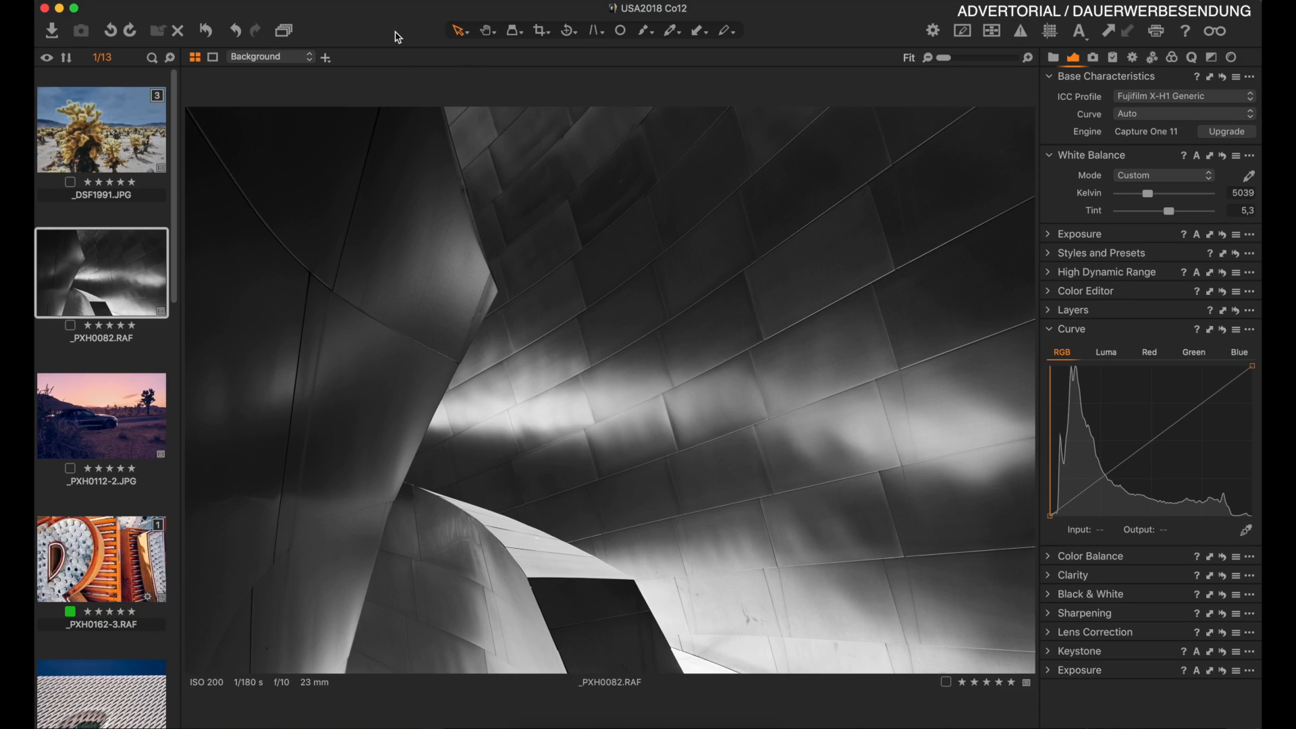
Set the crop ratio to Square and draw a square crop across the architecture photo.
{"action": "left_click", "coordinate": [550, 36]}
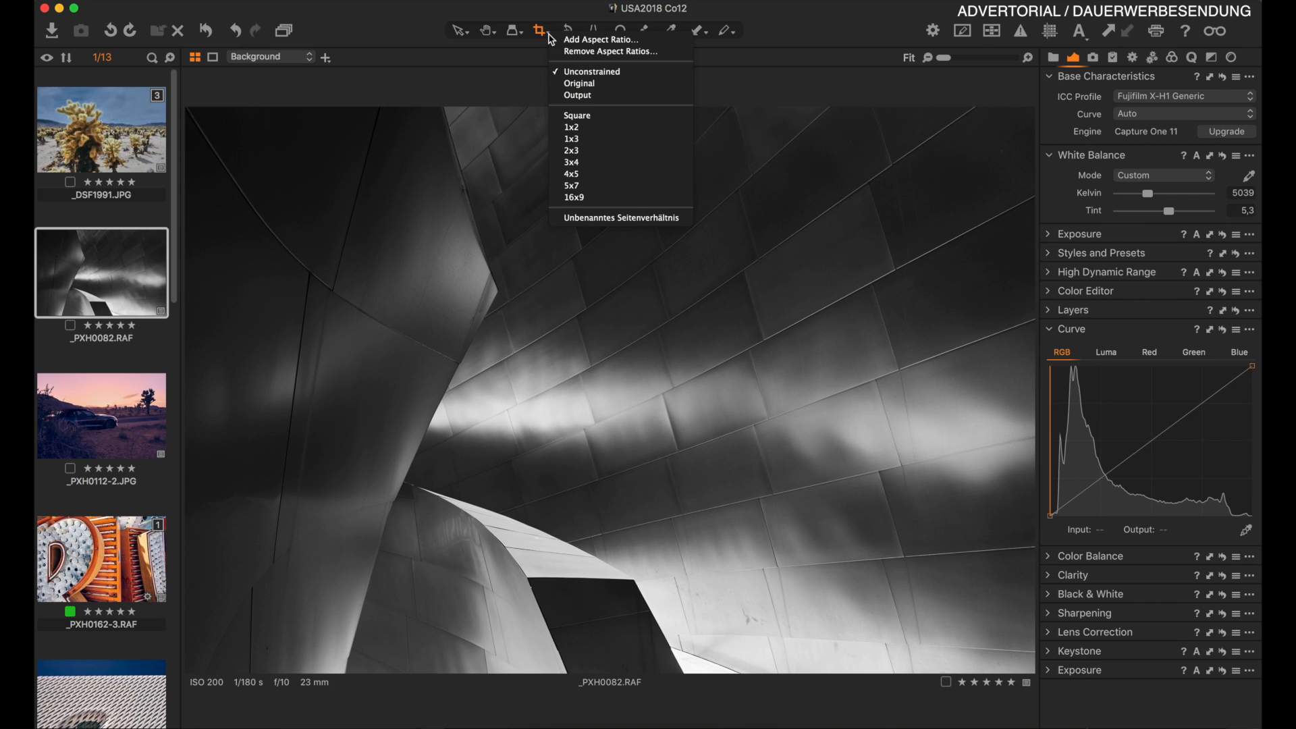
{"action": "left_click", "coordinate": [593, 122]}
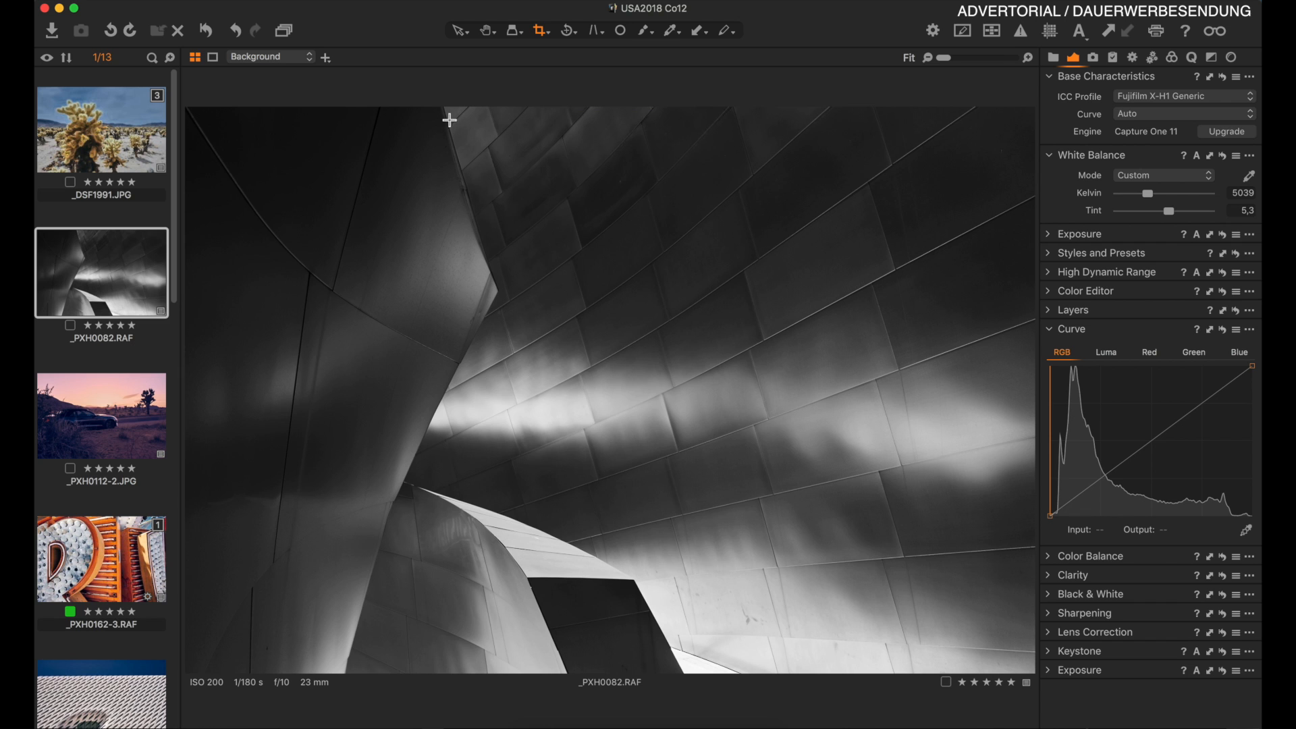
{"action": "left_click_drag", "start_coordinate": [193, 113], "coordinate": [862, 695]}
{"action": "left_click", "coordinate": [460, 30]}
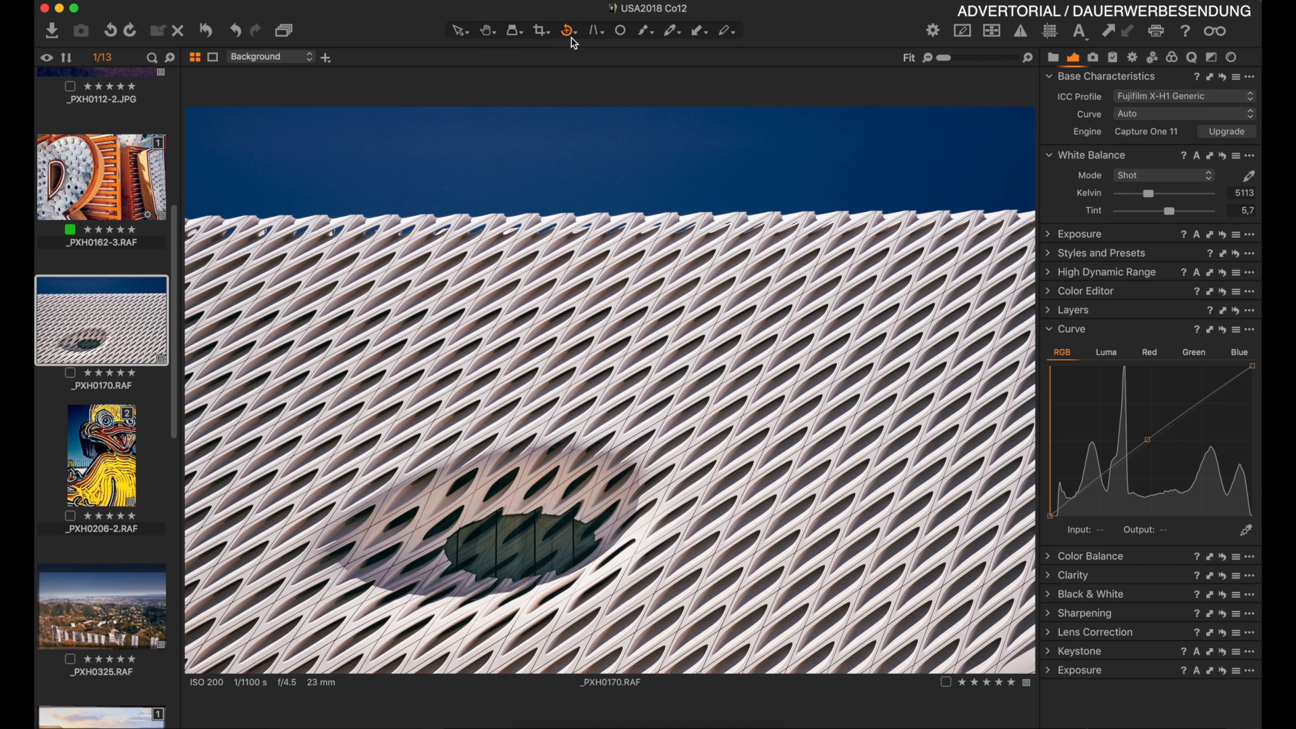
Straighten the facade photo along the building's upper edge and open the rotation options.
{"action": "mouse_move", "coordinate": [308, 217]}
{"action": "left_mouse_down"}
{"action": "mouse_move", "coordinate": [715, 198]}
{"action": "mouse_move", "coordinate": [1040, 221]}
{"action": "mouse_move", "coordinate": [1002, 207]}
{"action": "left_mouse_up"}
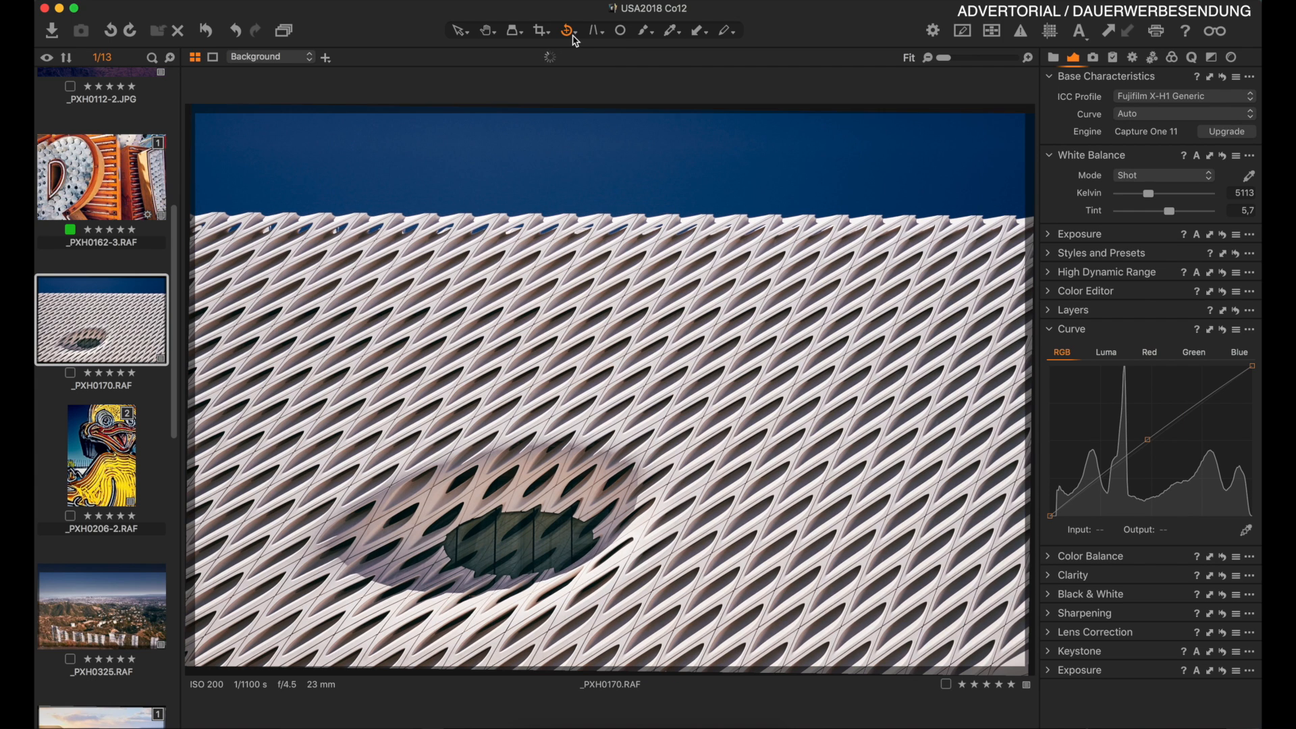
{"action": "left_click_drag", "start_coordinate": [576, 41], "coordinate": [591, 58]}
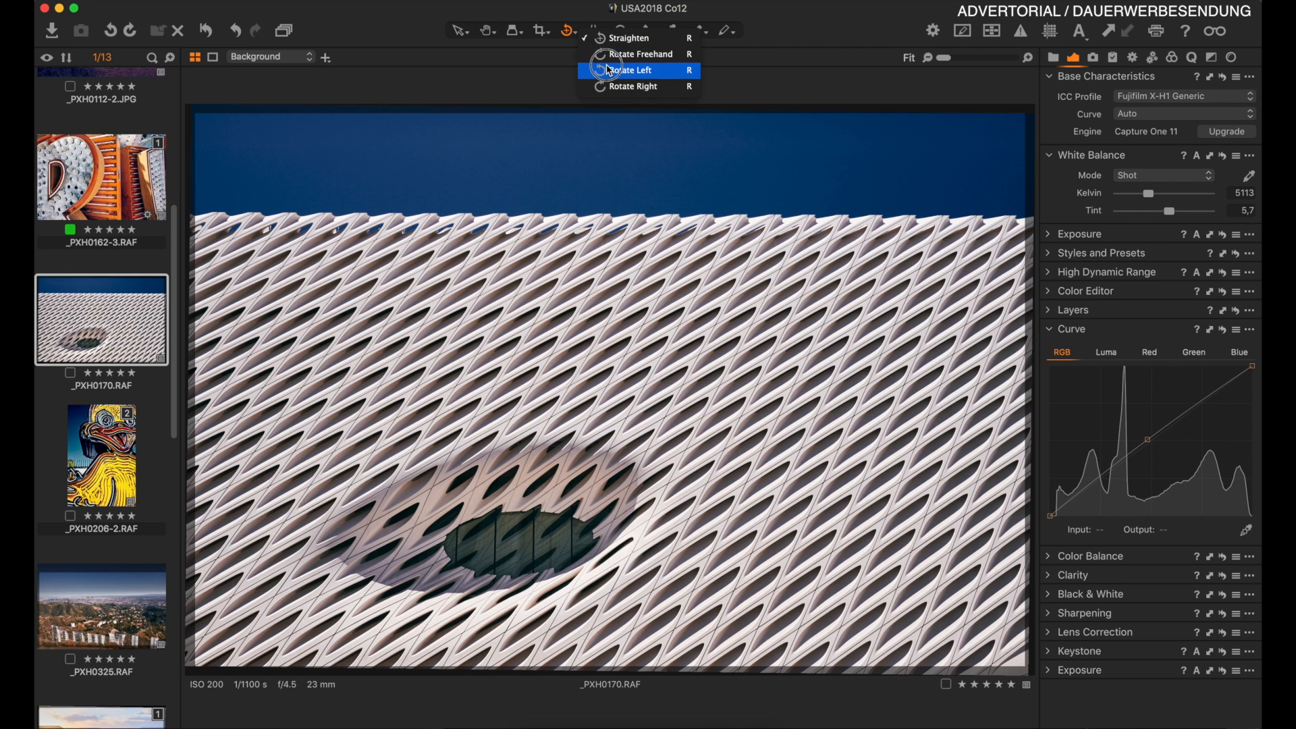
{"action": "left_click_drag", "start_coordinate": [270, 297], "coordinate": [271, 303]}
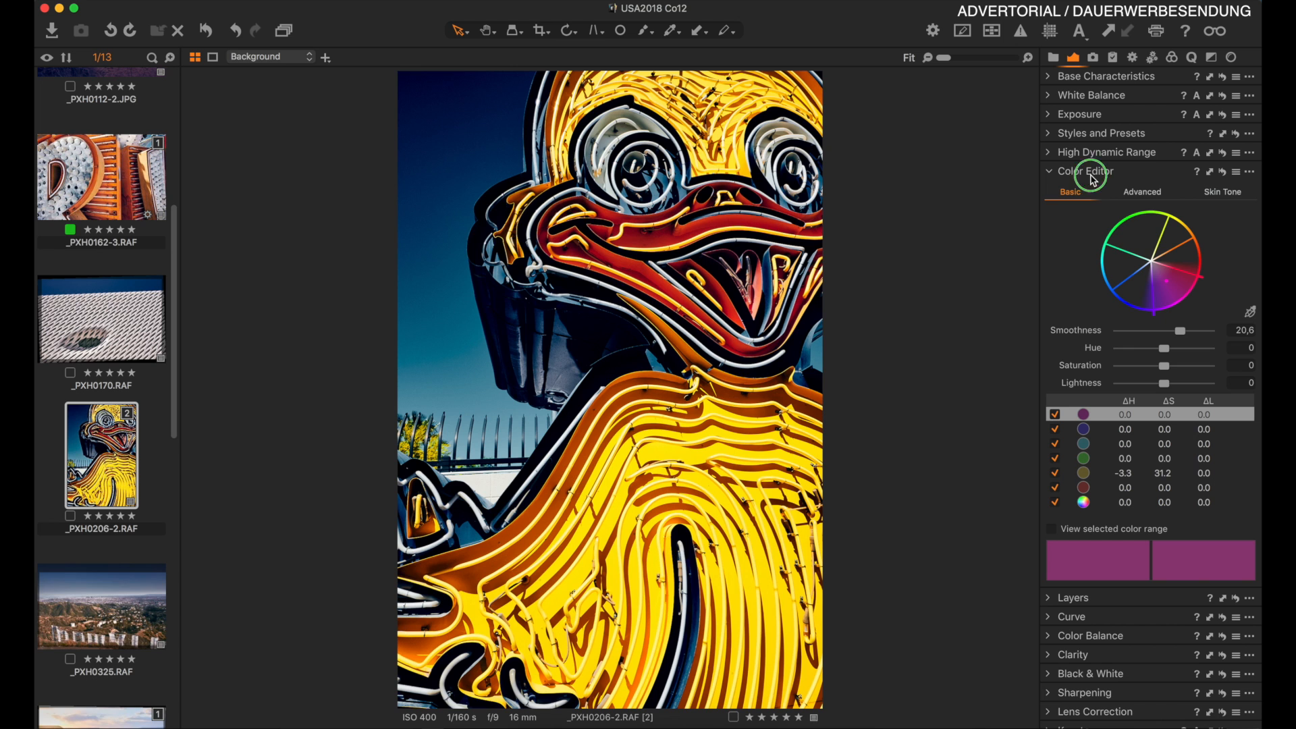
In the Color Editor's Advanced tab, span the yellow range to full saturation and set Hue -30, Saturation 159.6, Lightness 42.1.
{"action": "right_click", "coordinate": [1093, 179]}
{"action": "mouse_move", "coordinate": [1119, 189]}
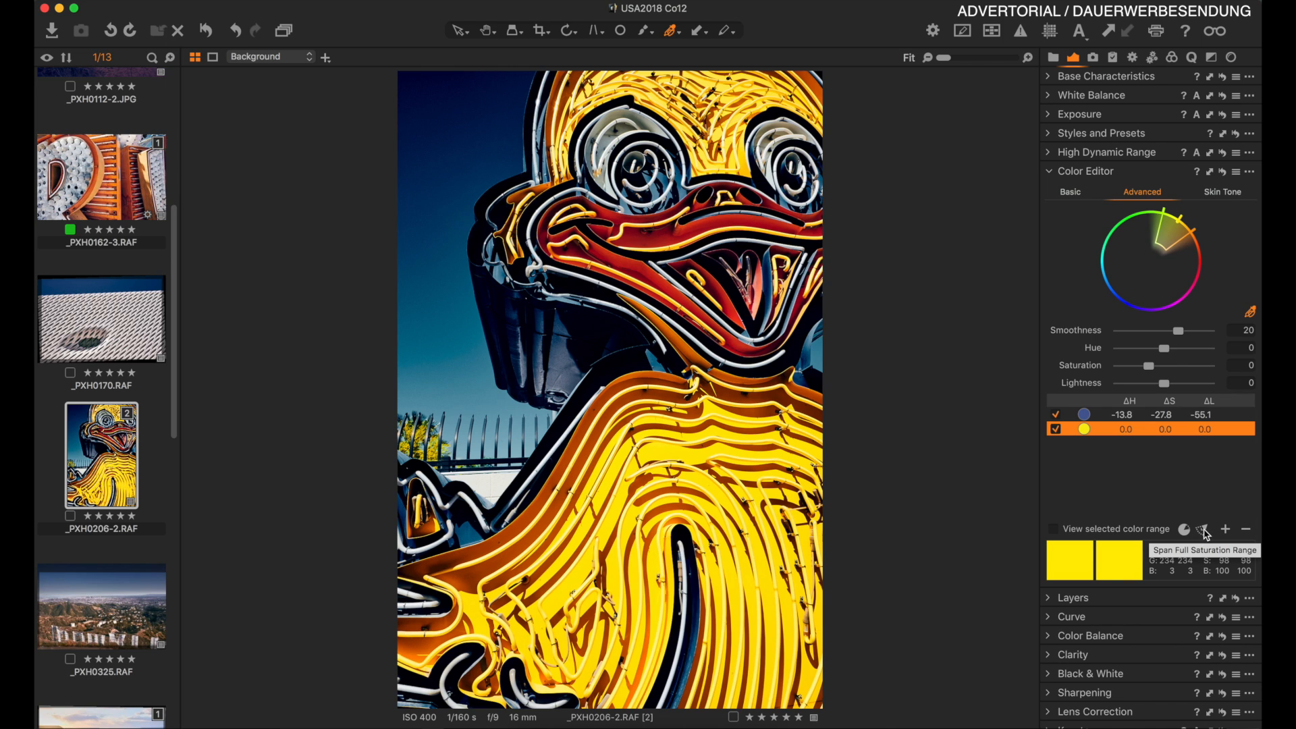
{"action": "left_click", "coordinate": [1205, 531]}
{"action": "left_click_drag", "start_coordinate": [1166, 350], "coordinate": [1140, 390]}
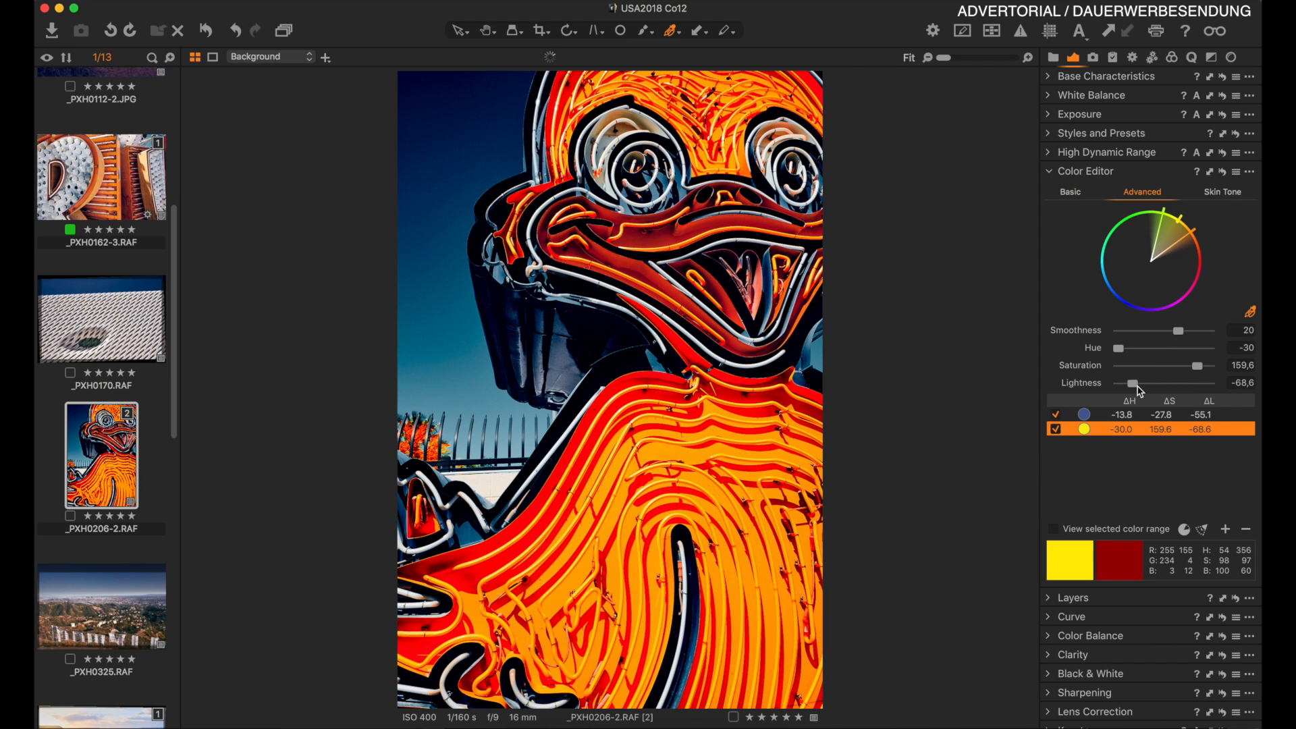
{"action": "left_click", "coordinate": [1136, 385]}
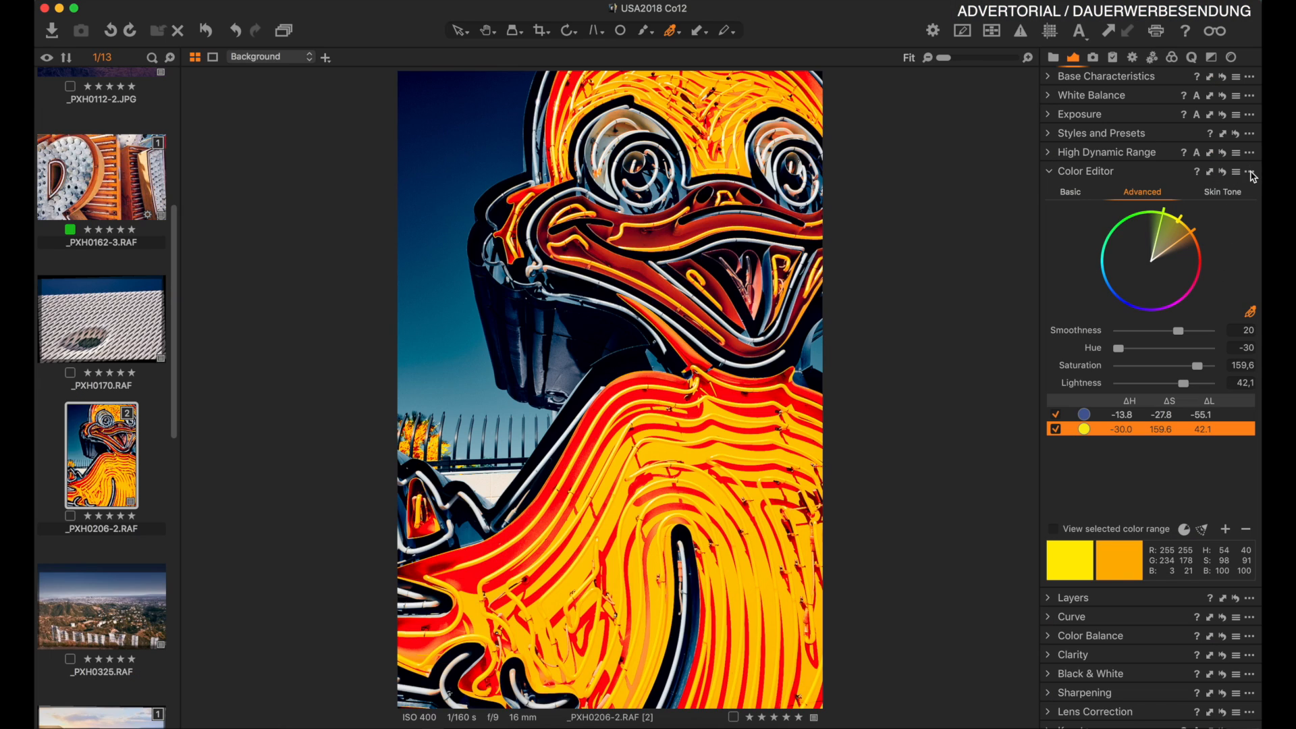
Create a masked layer from the Color Editor's yellow selection.
{"action": "left_click", "coordinate": [1251, 172]}
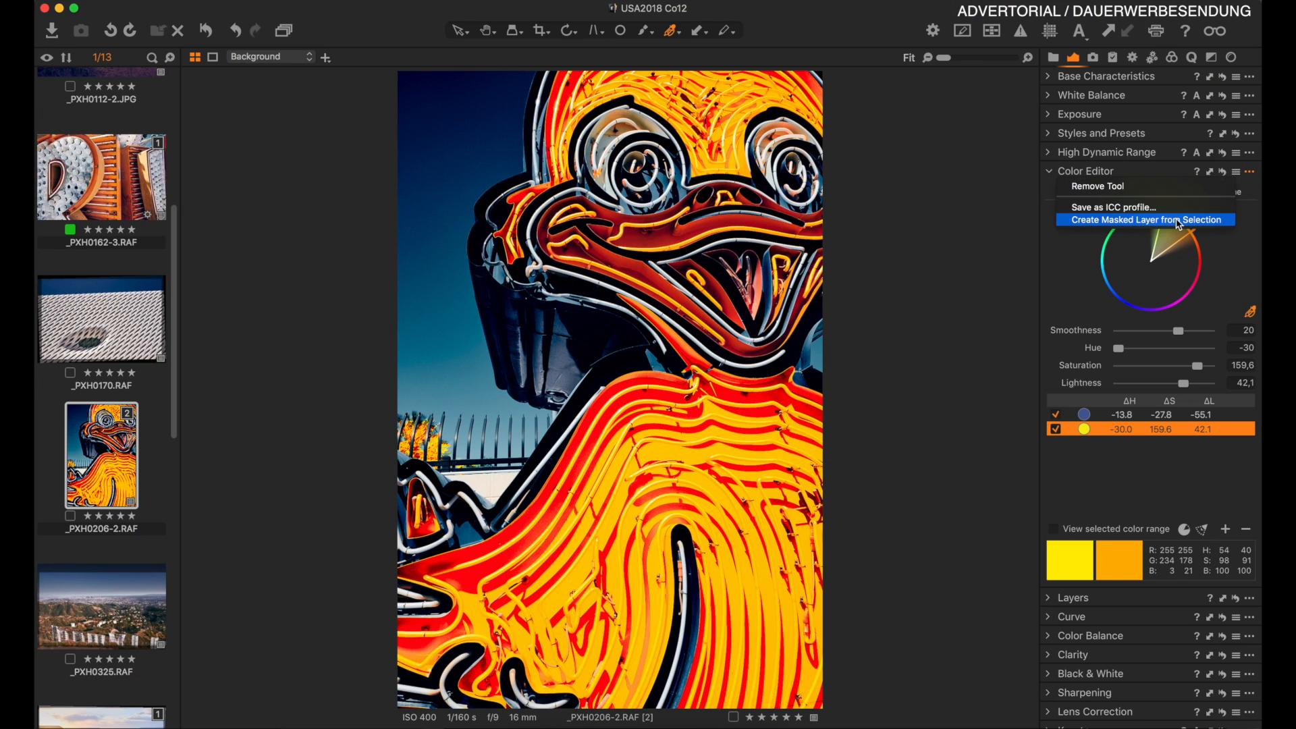
{"action": "left_click", "coordinate": [1168, 221]}
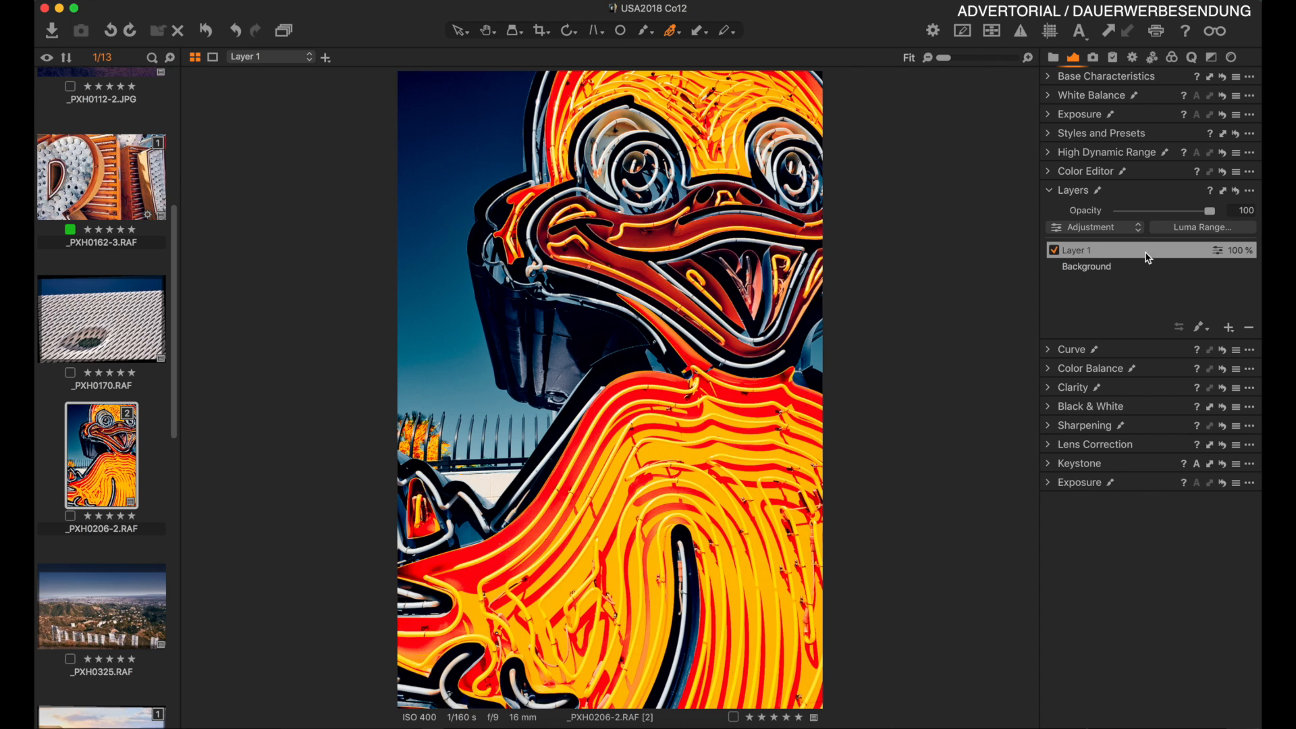
Expand the Exposure tool and raise the new layer's exposure.
{"action": "left_click", "coordinate": [1049, 115]}
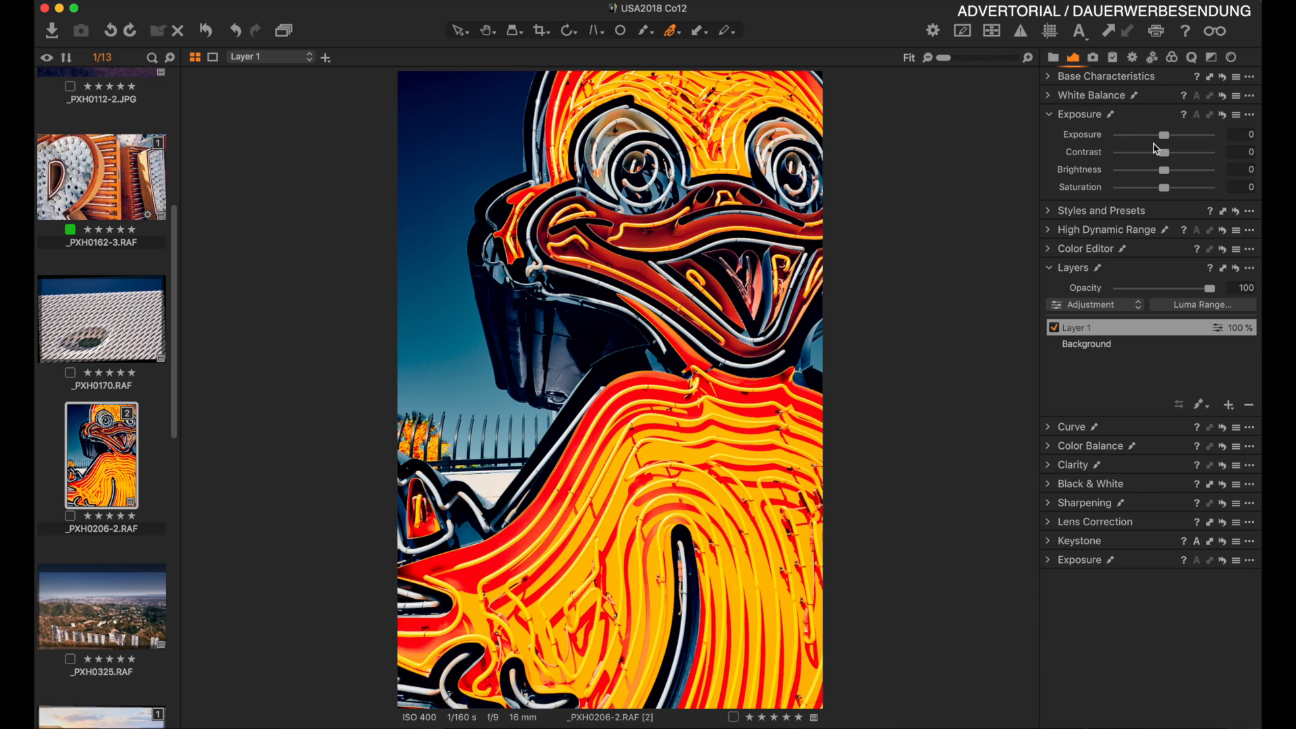
{"action": "left_click", "coordinate": [1165, 137]}
{"action": "left_click_drag", "start_coordinate": [1166, 140], "coordinate": [1194, 161]}
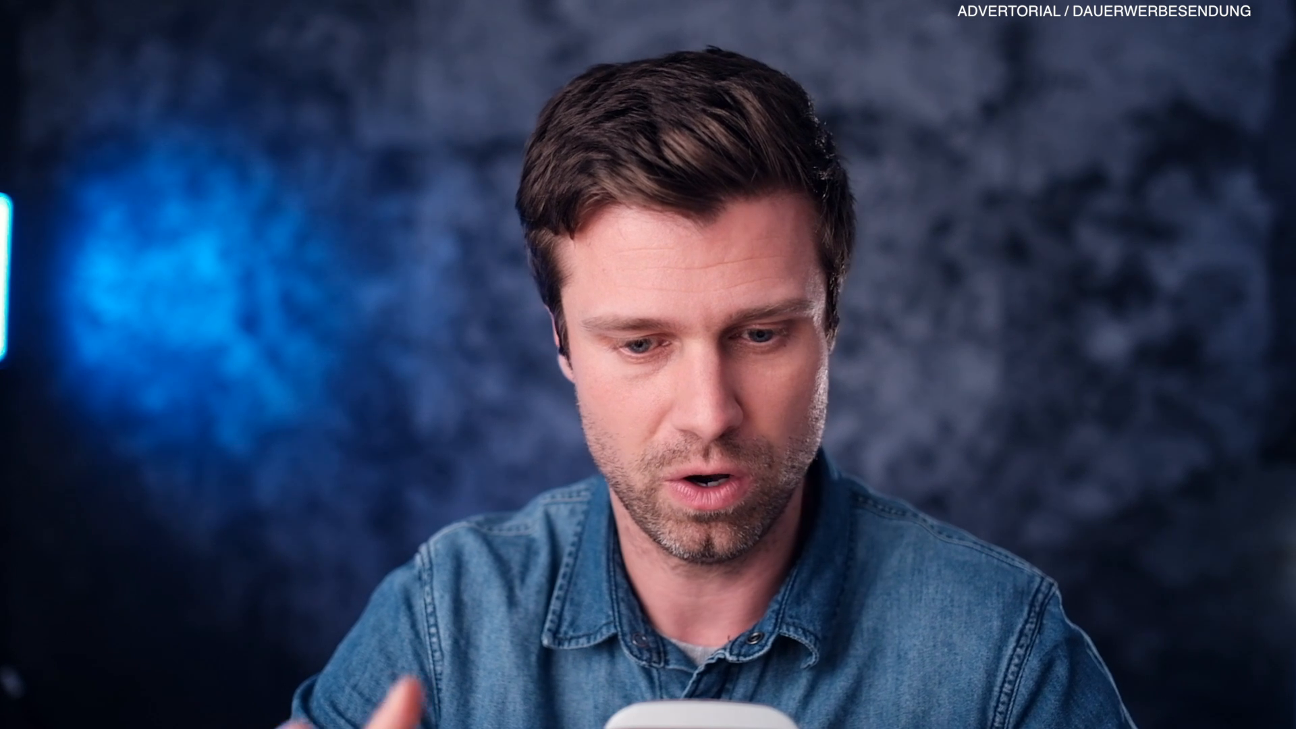